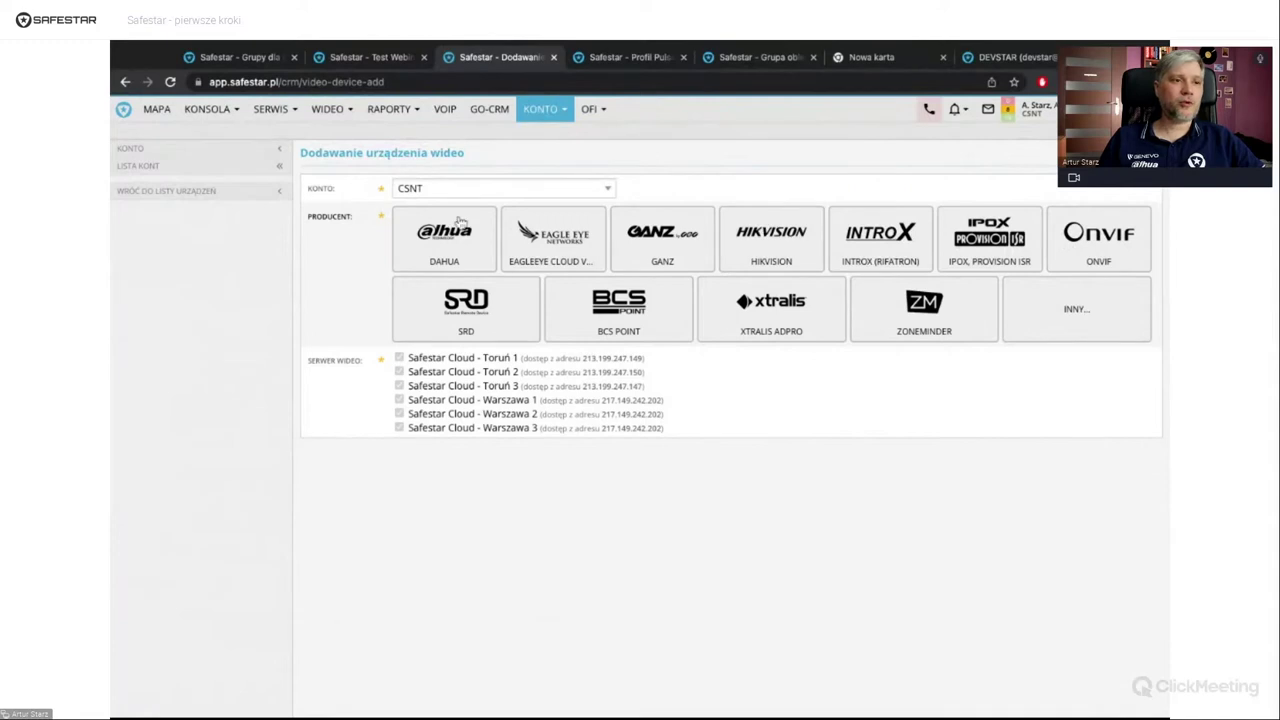
Step: Compare the connection fields for Dahua, Ganz and Hikvision devices, ending with Hikvision as the manufacturer
left_click(427, 220)
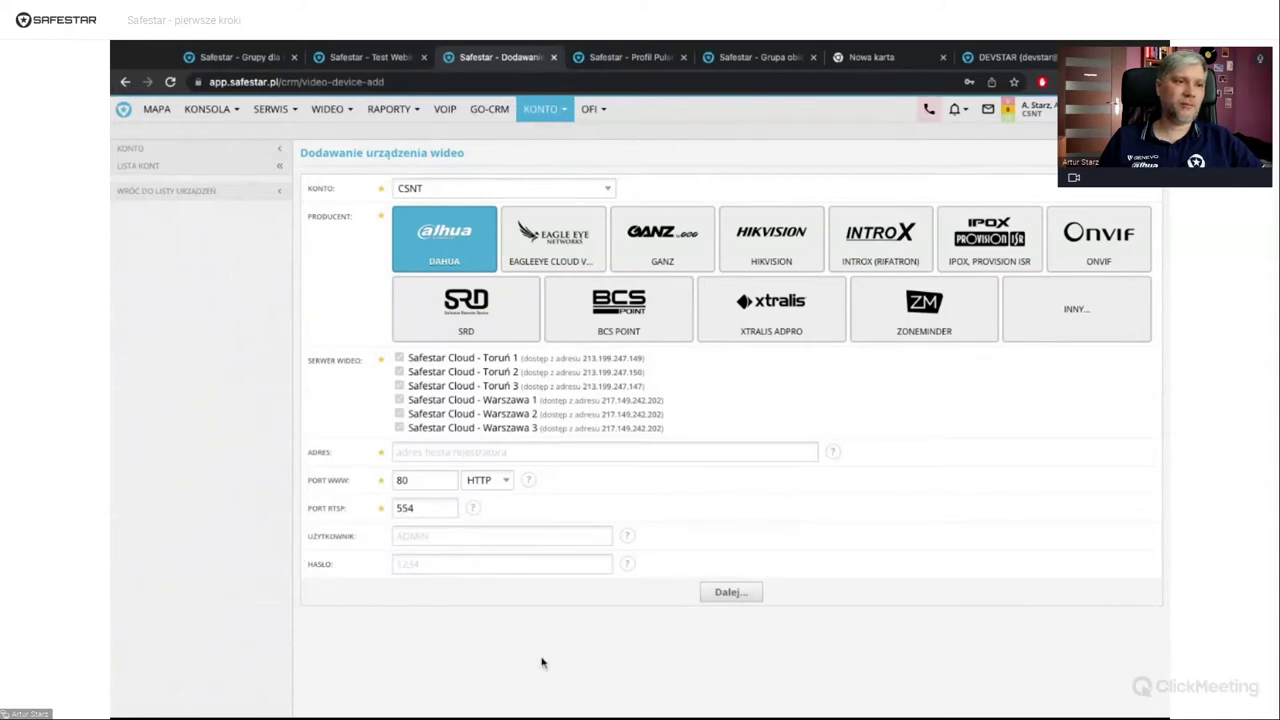
left_click(664, 202)
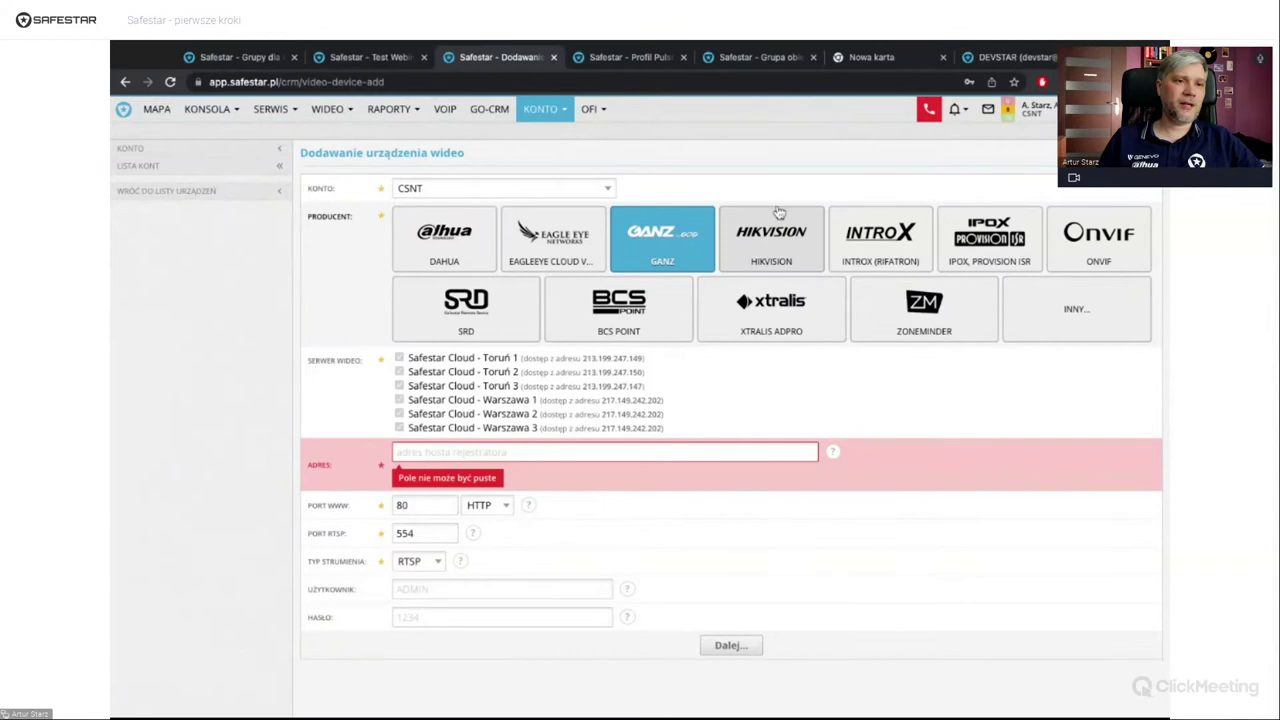
left_click(778, 213)
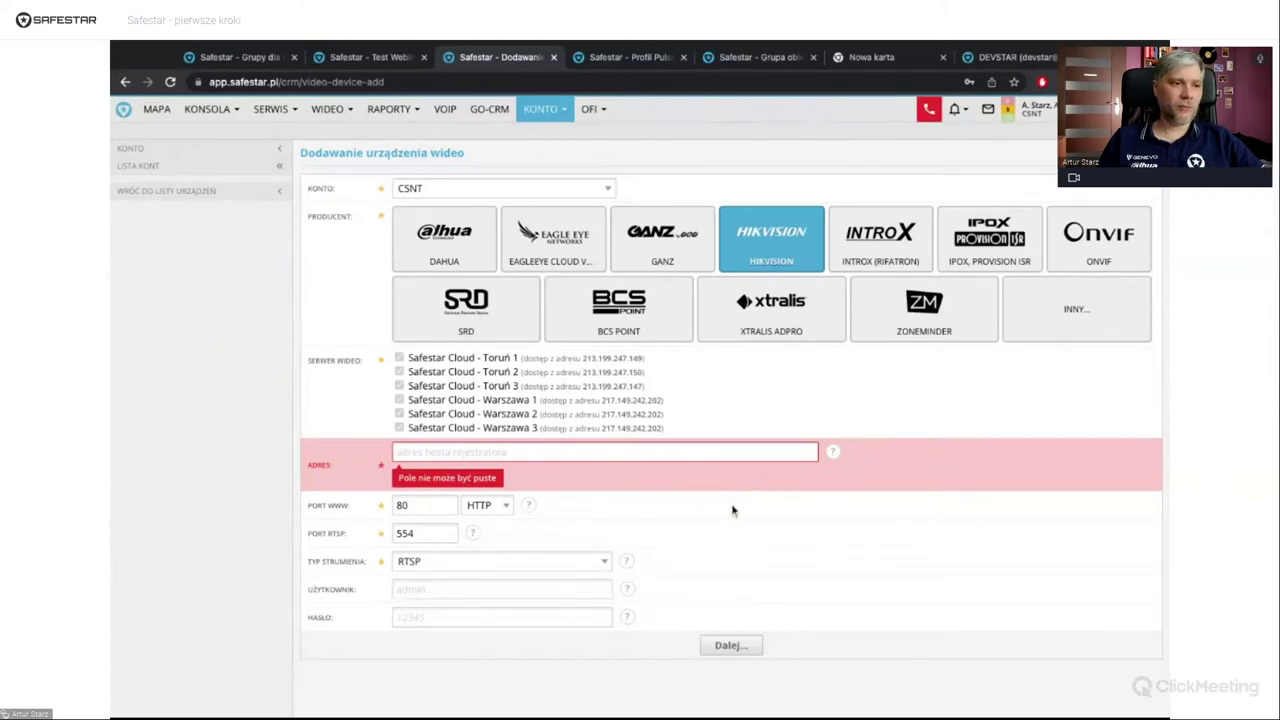
Step: Go through the Hikvision connection fields from the WWW and RTSP ports to the stream type, user and password
key("Tab")
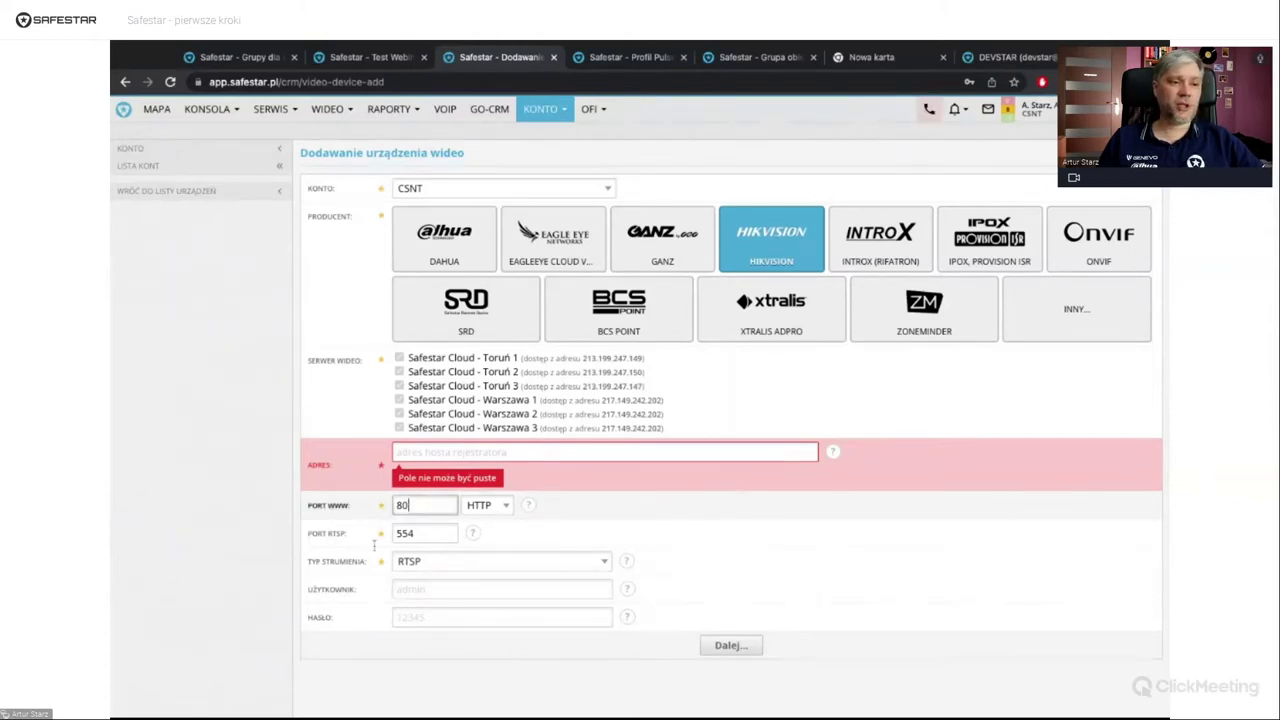
key("Tab")
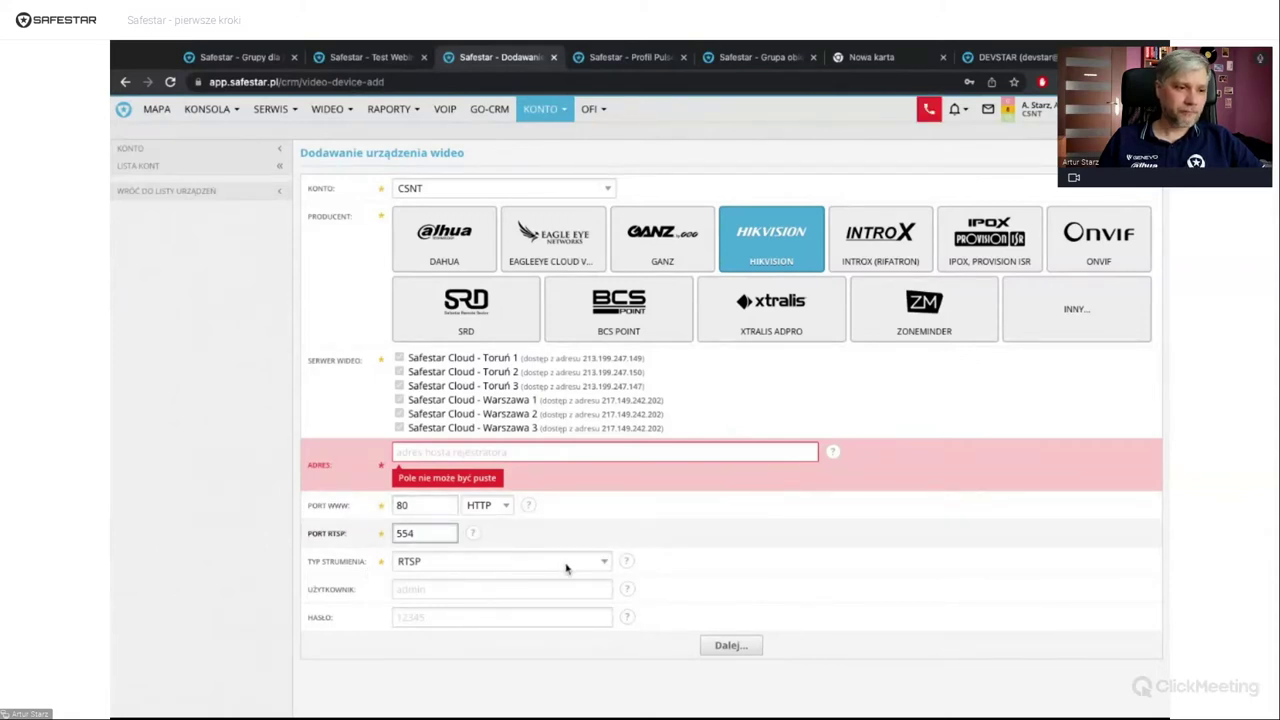
key("shift+Tab")
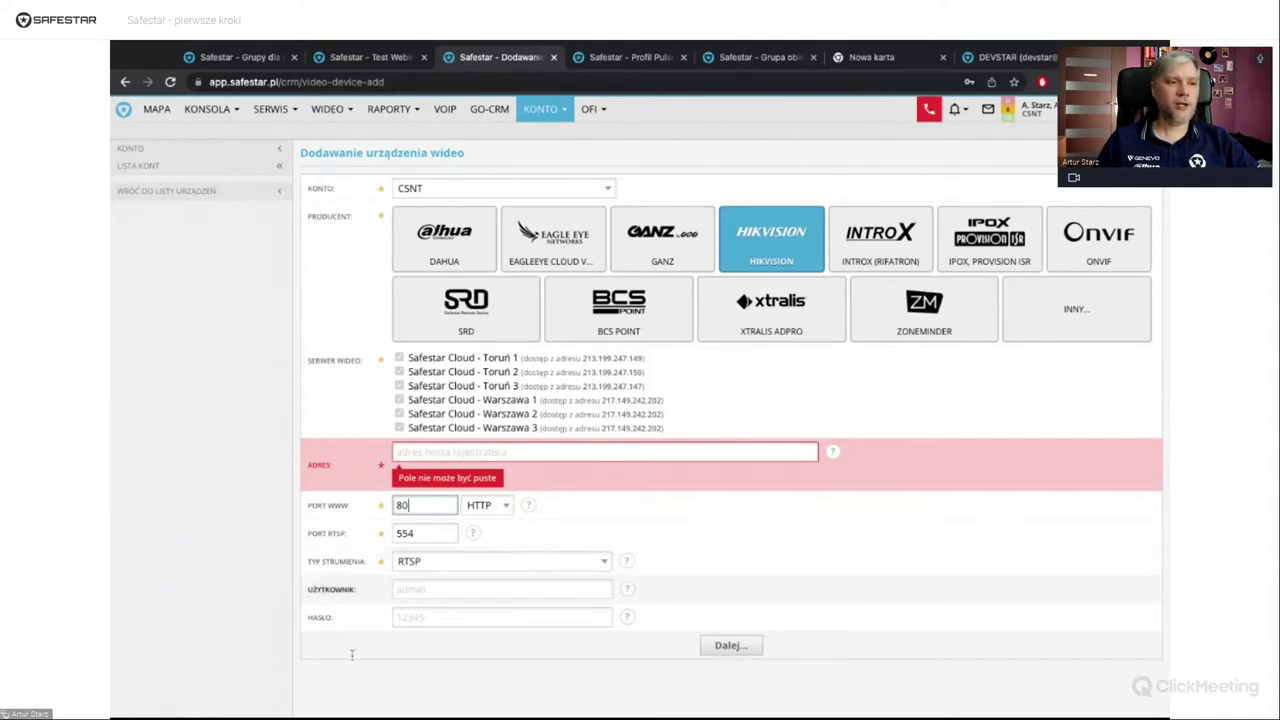
key("Tab")
key("Tab")
key("Tab")
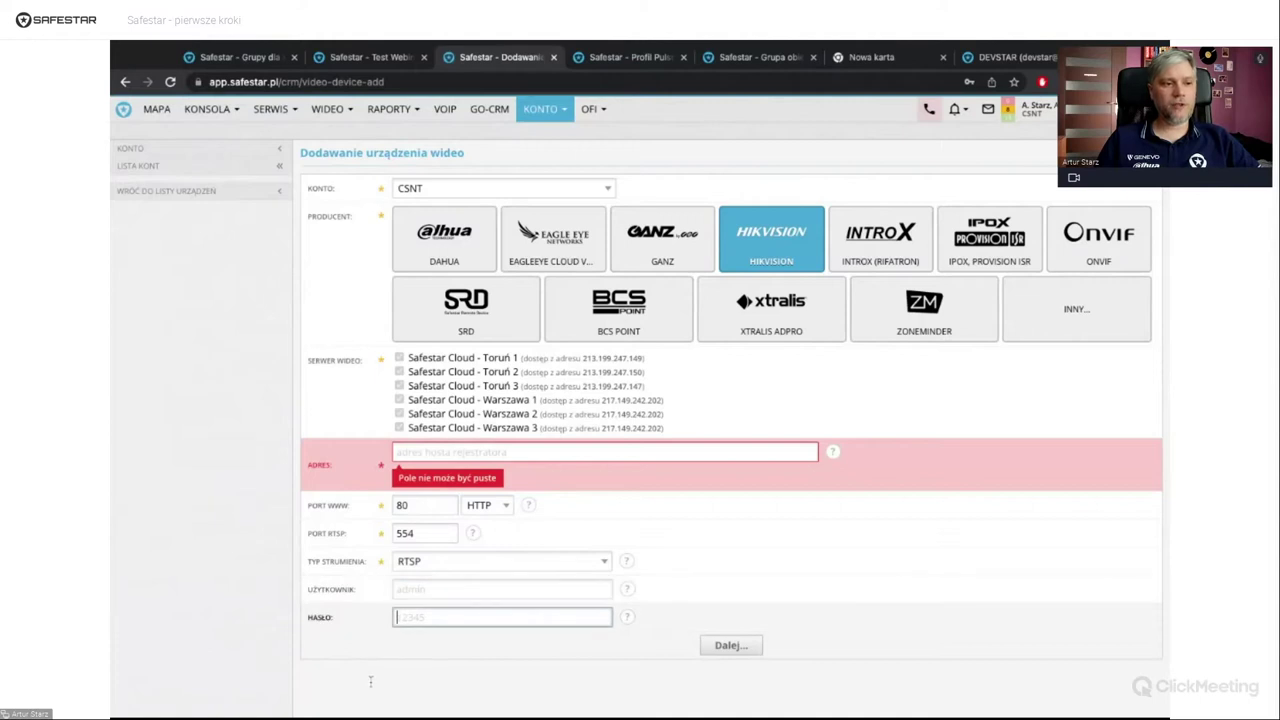
Step: Open the configuration of the video device Rejestrator from the device list and view channel 1's enlarged camera preview
left_click(562, 203)
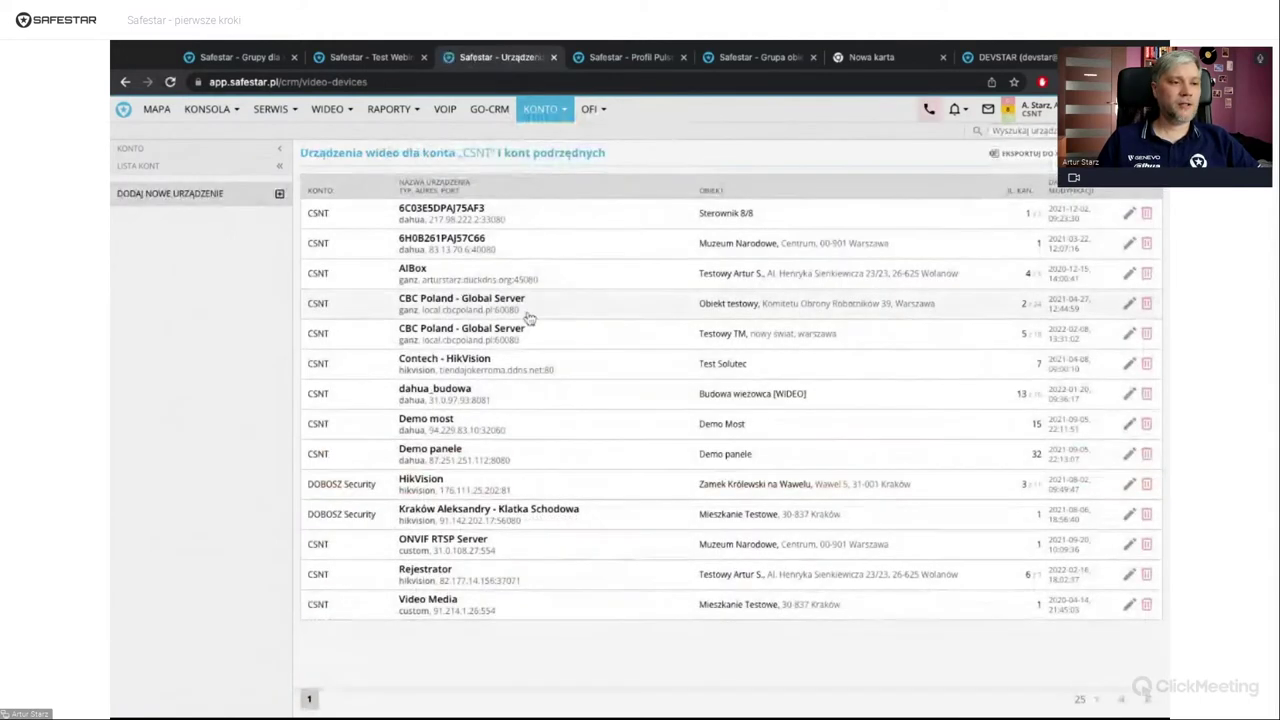
left_click(520, 622)
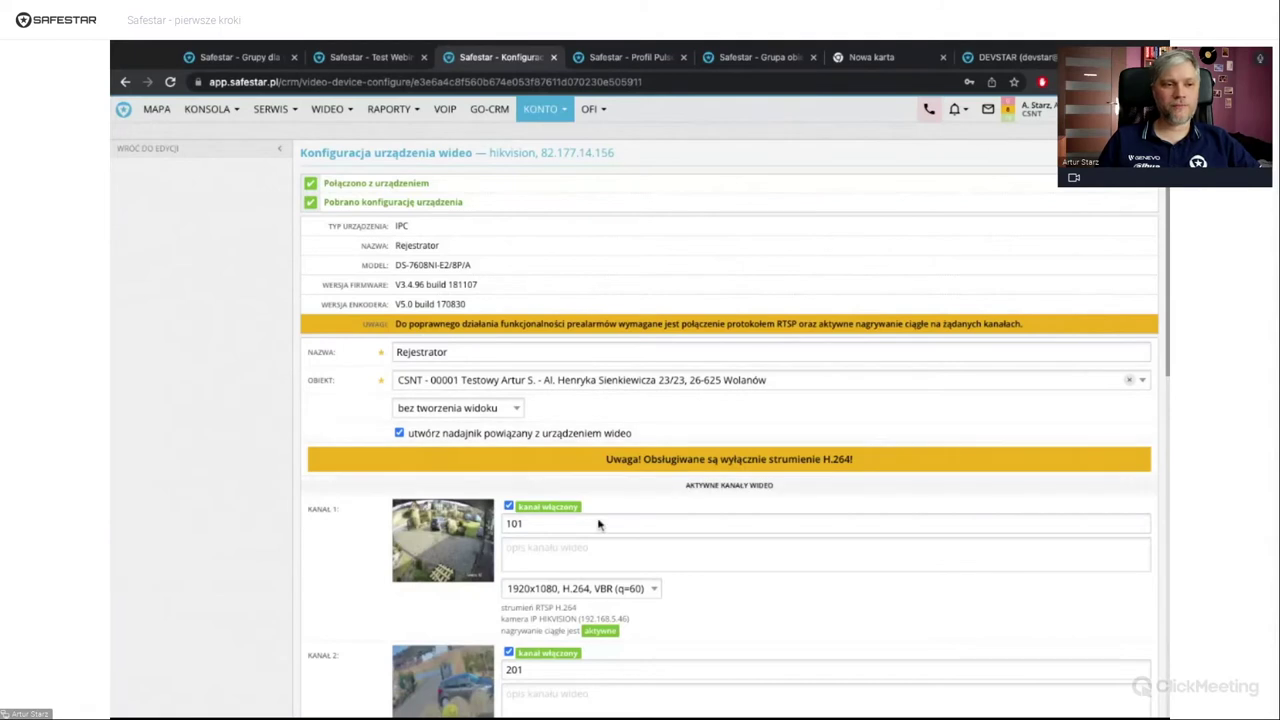
scroll(599, 524, "down", 1)
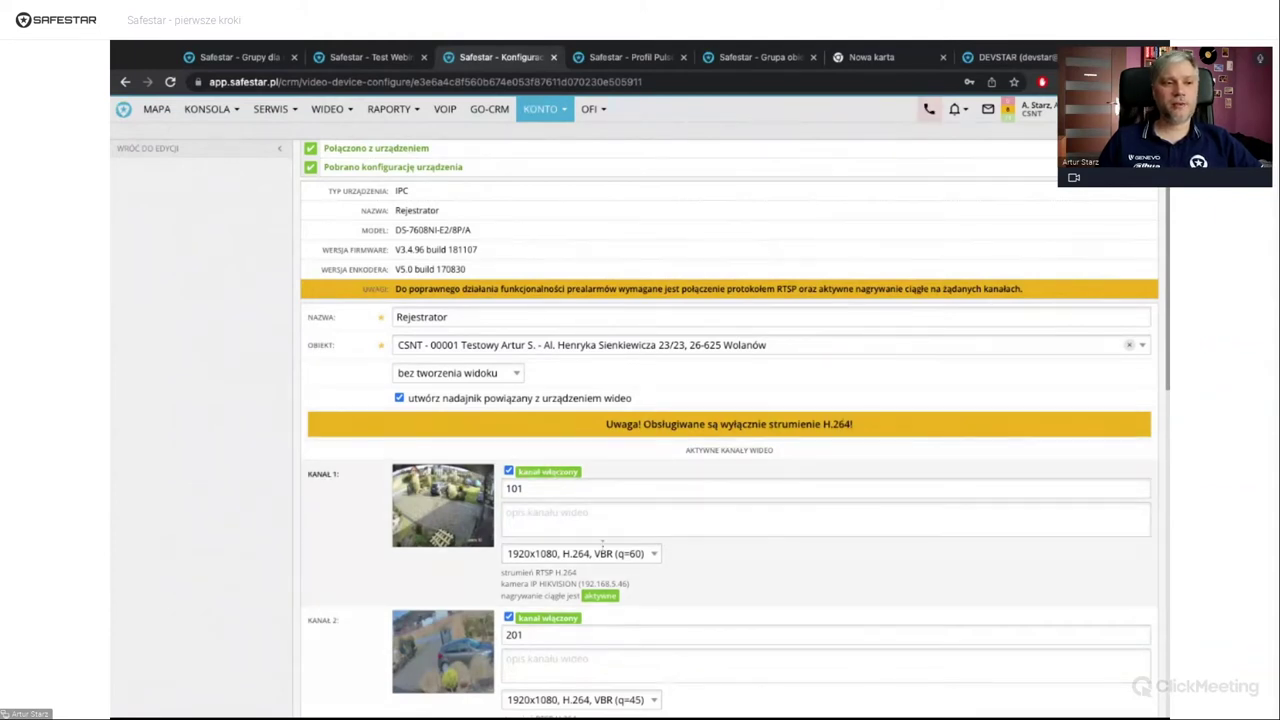
scroll(605, 545, "down", 1)
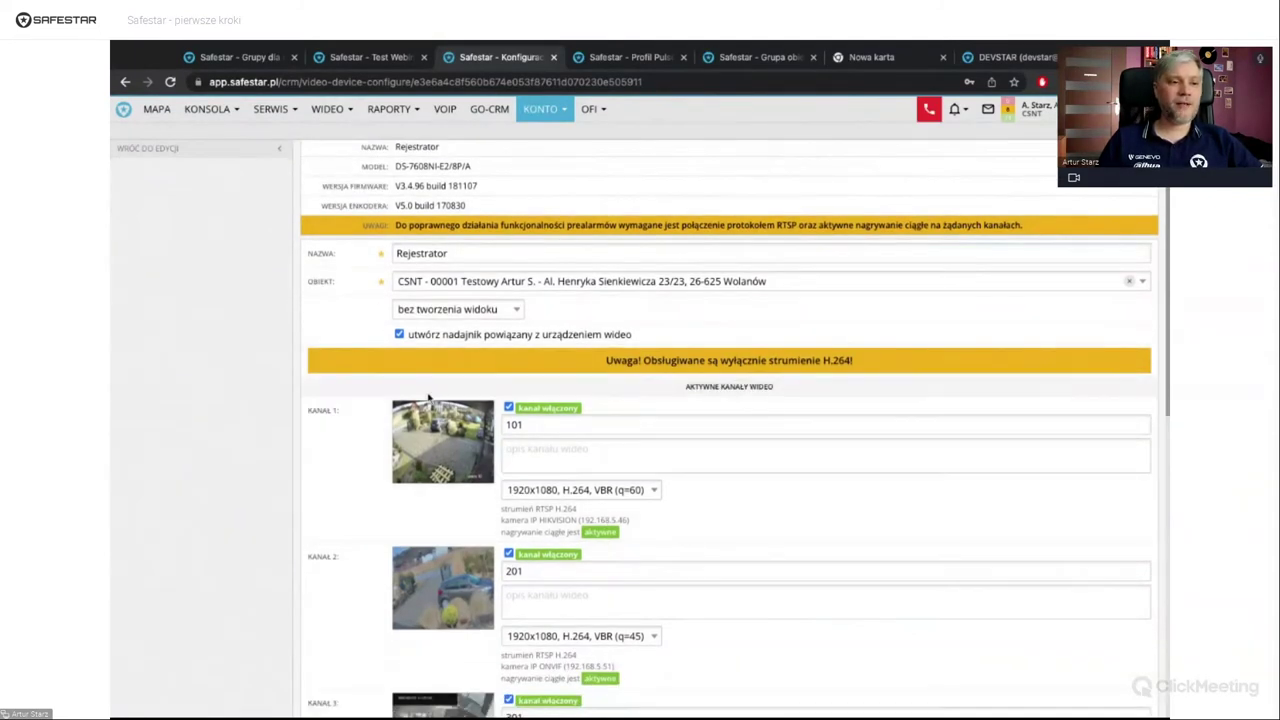
mouse_move(395, 455)
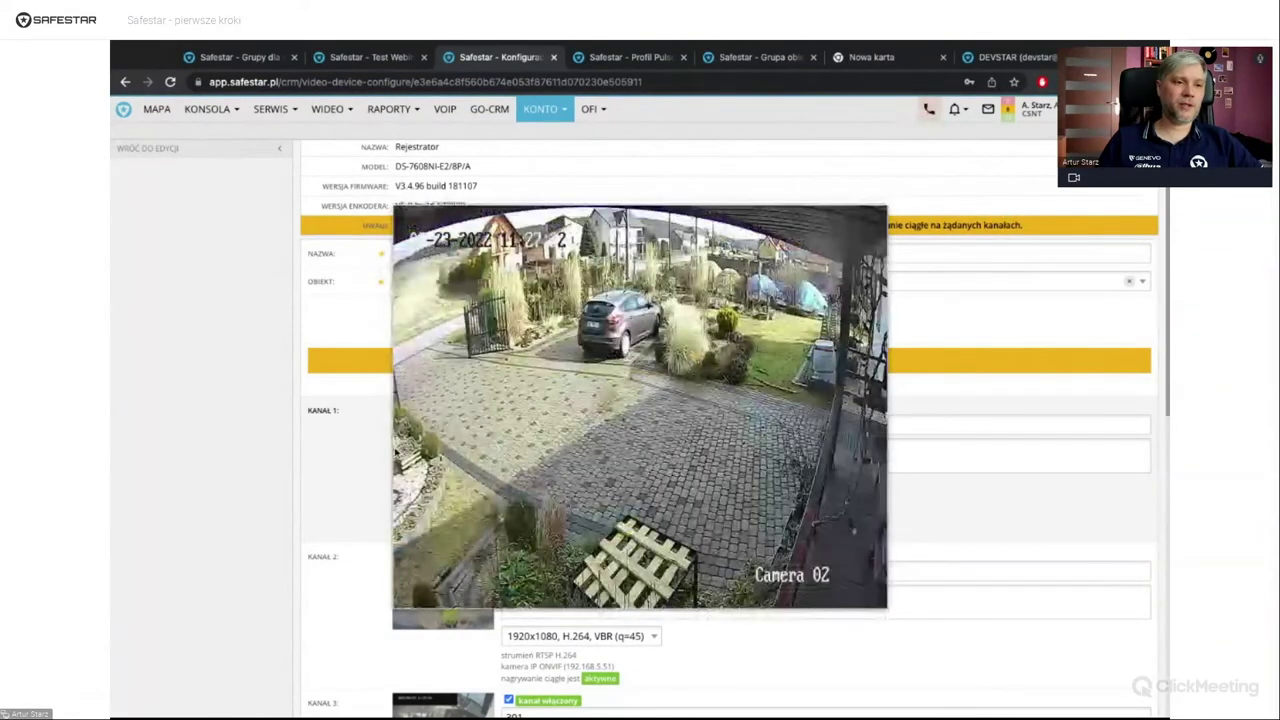
scroll(748, 528, "down", 1)
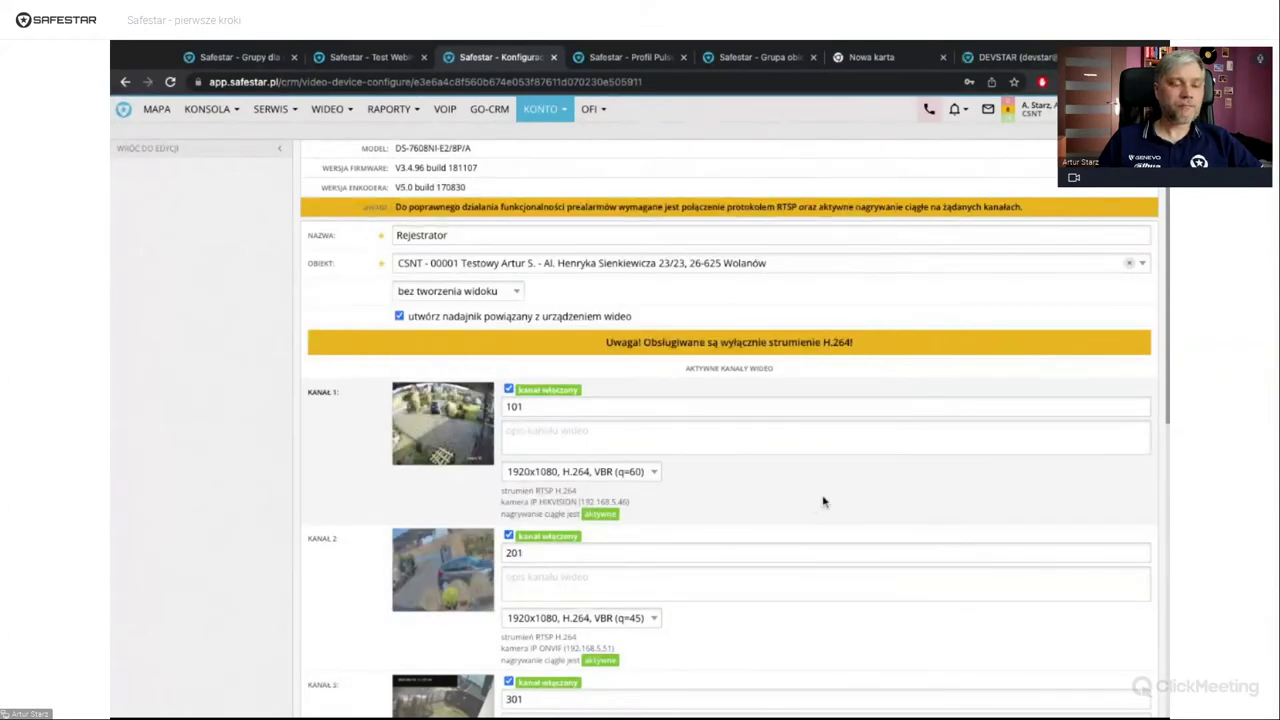
Step: Rename channel 1 of the recorder as Kamera 1
left_click(589, 410)
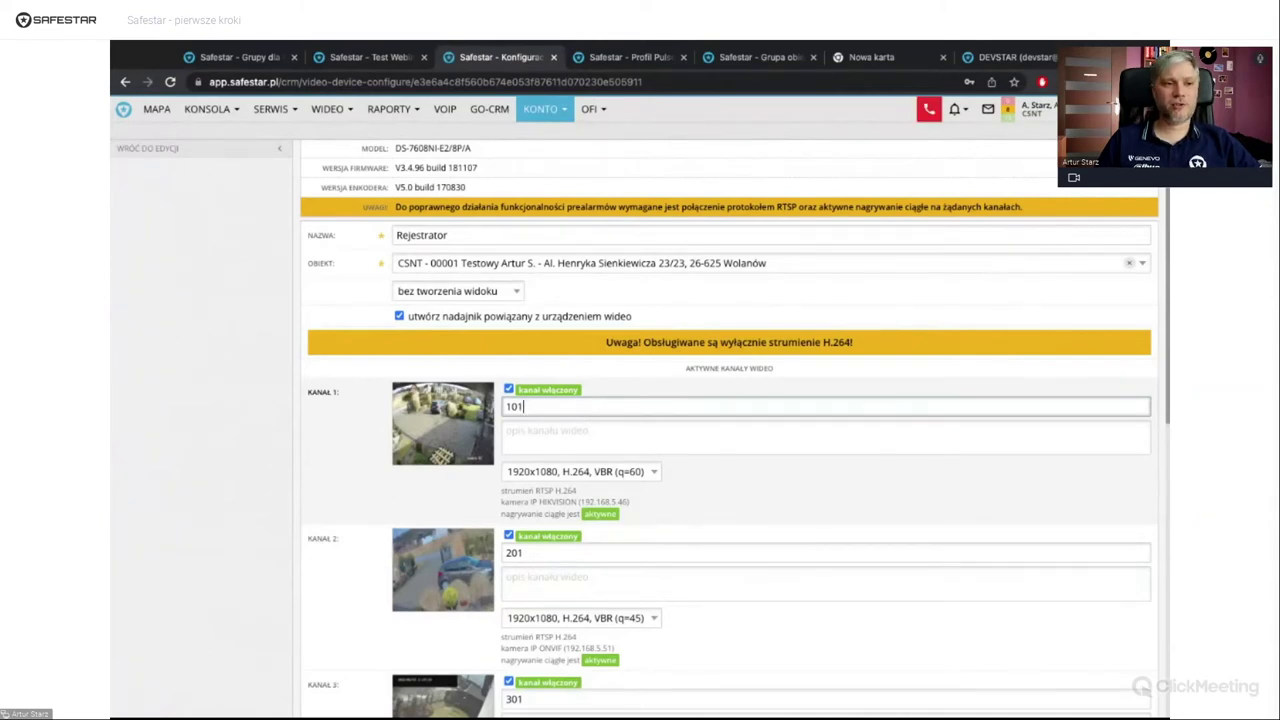
key("shift+Left")
key("shift+Left")
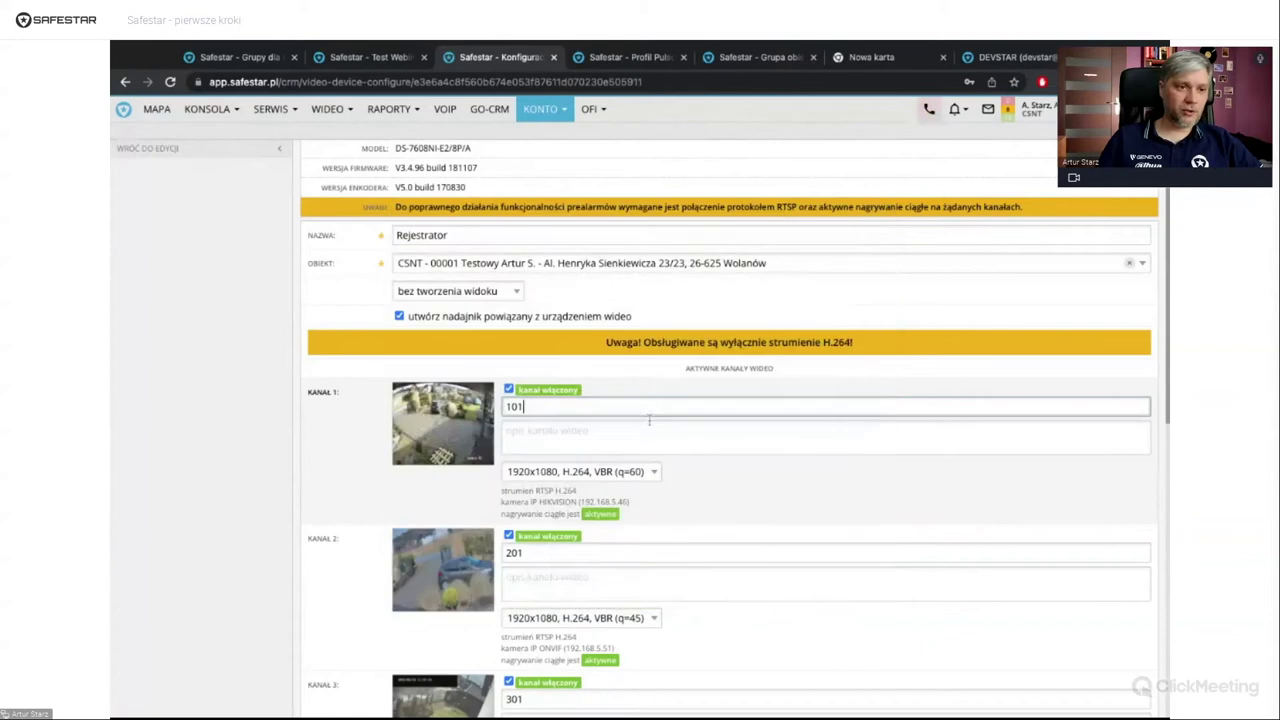
type("0")
key("BackSpace")
key("BackSpace")
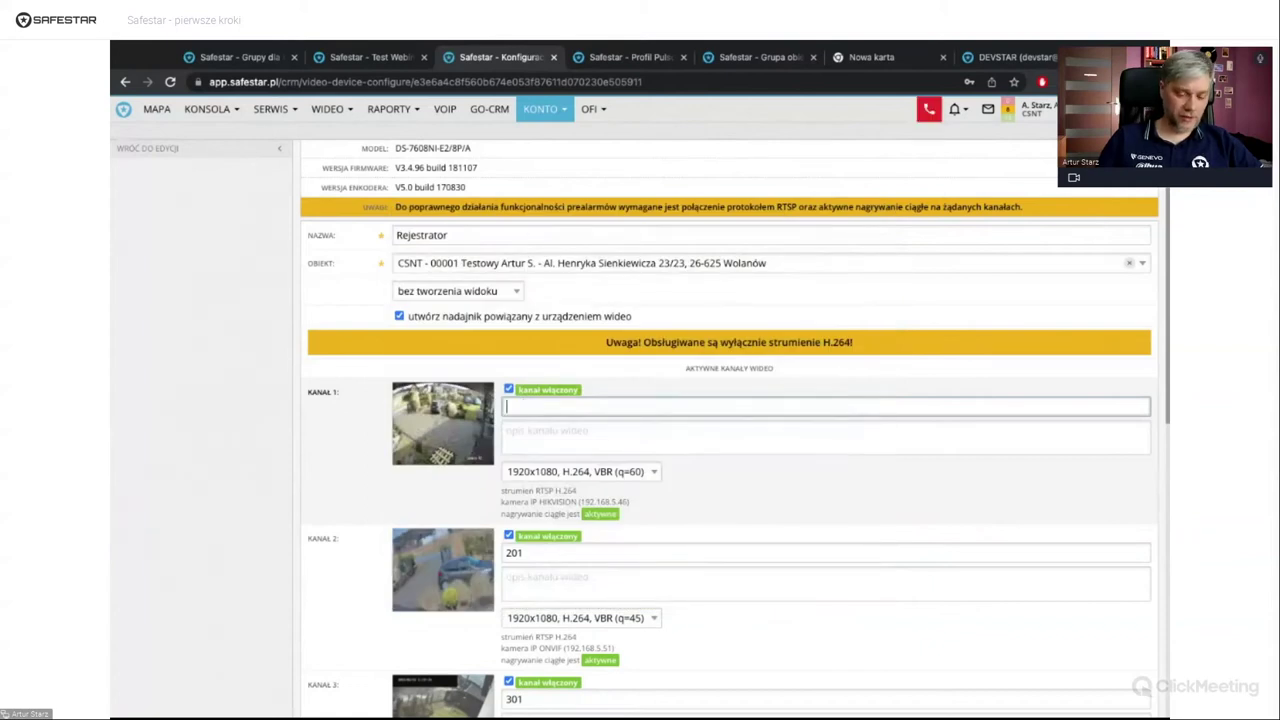
type("Kamera 1")
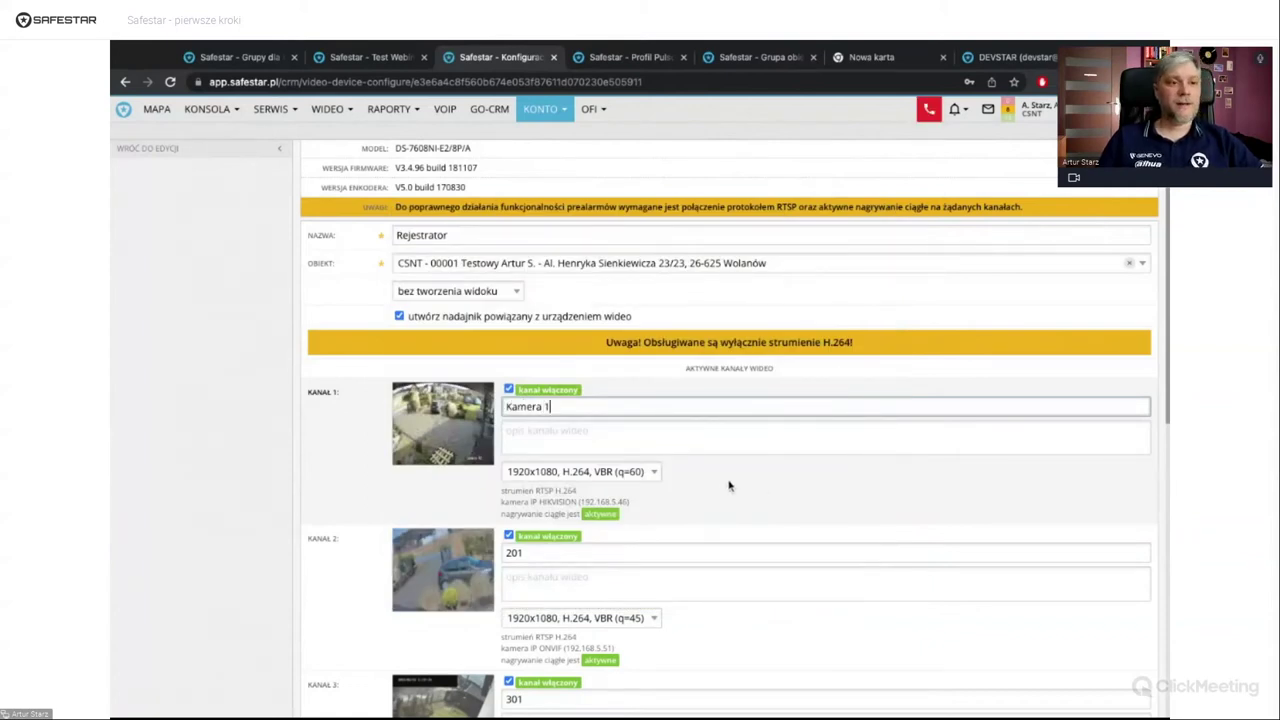
Step: Set the video stream of channel 1 to 704x576, H.264, CBR (q=60)
key("Tab")
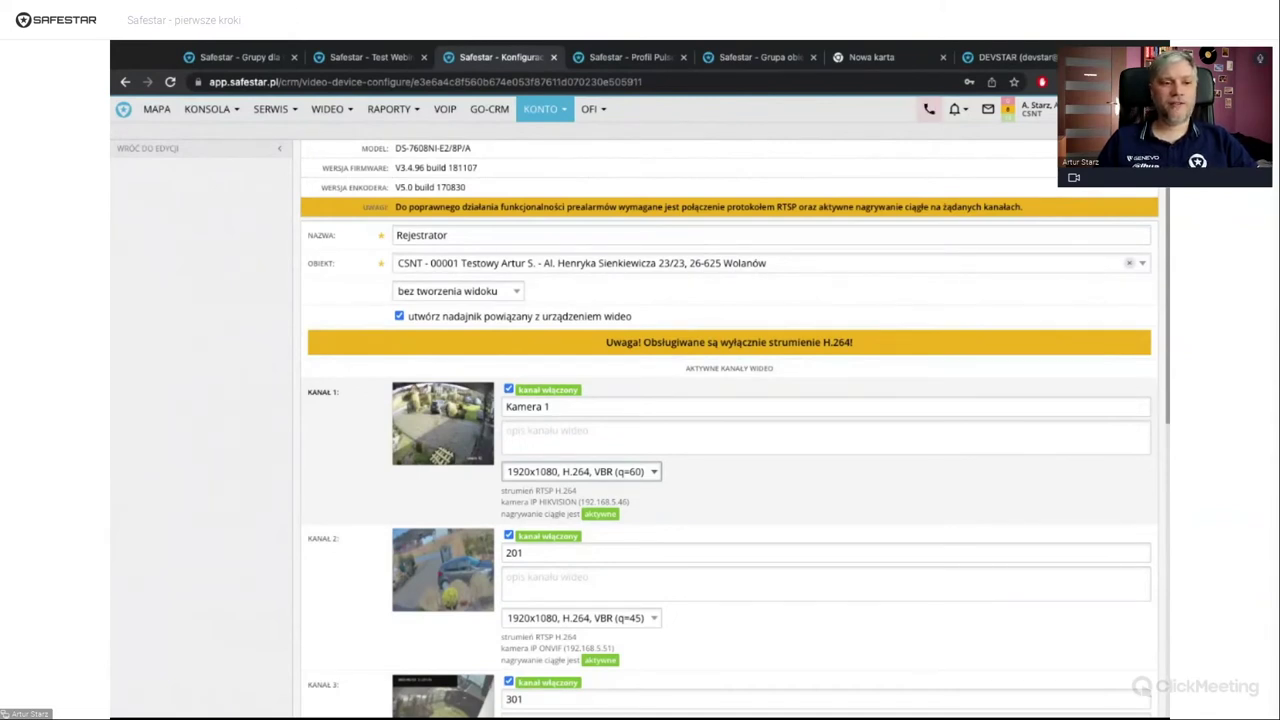
key("Down")
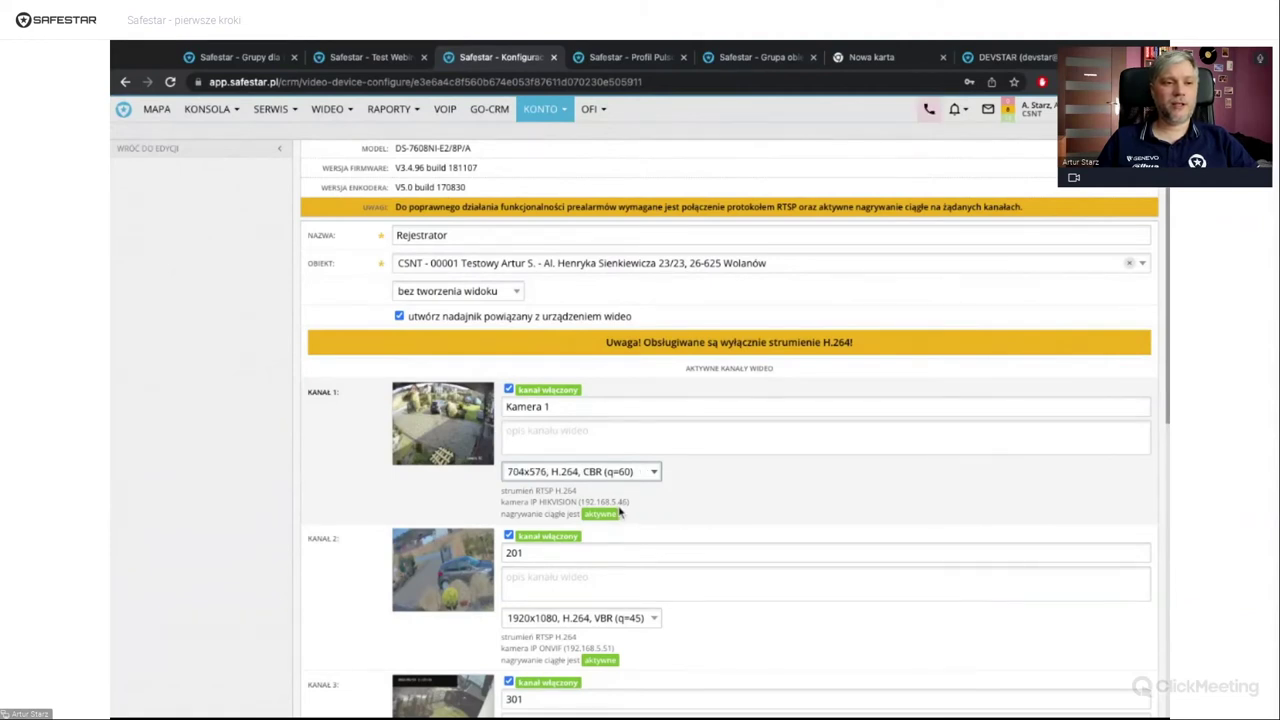
left_click(710, 501)
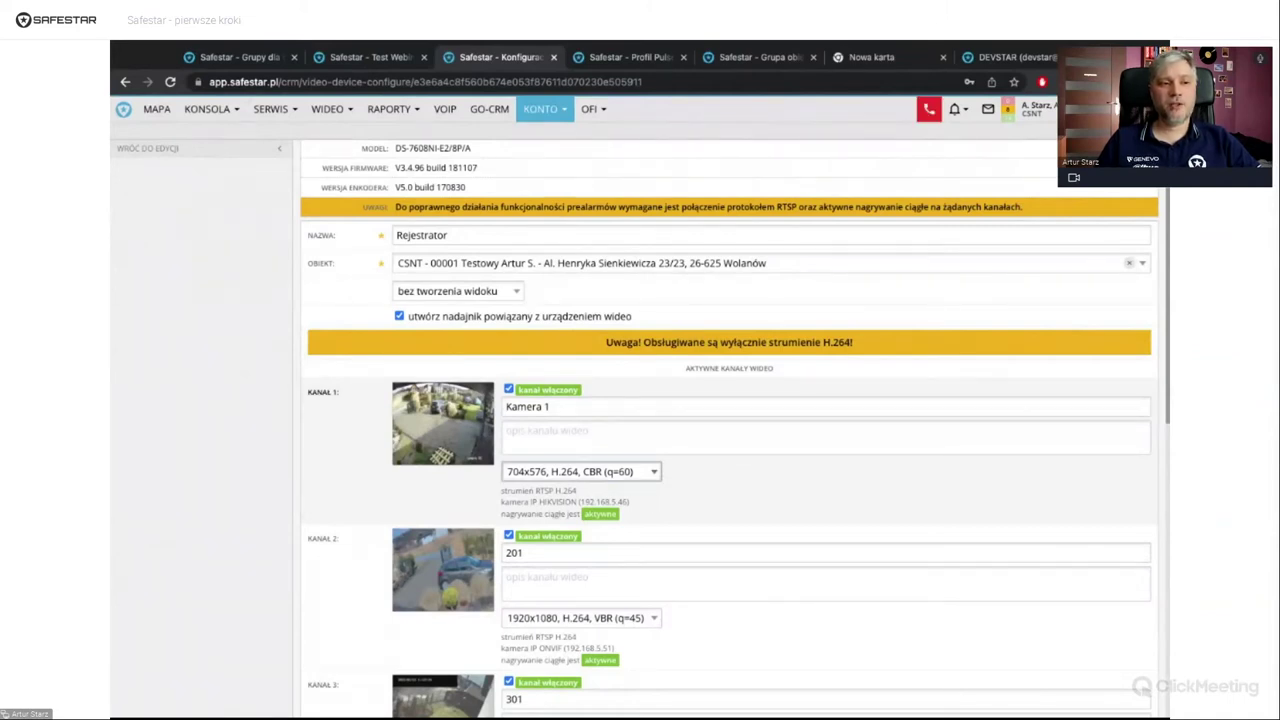
left_click(737, 571)
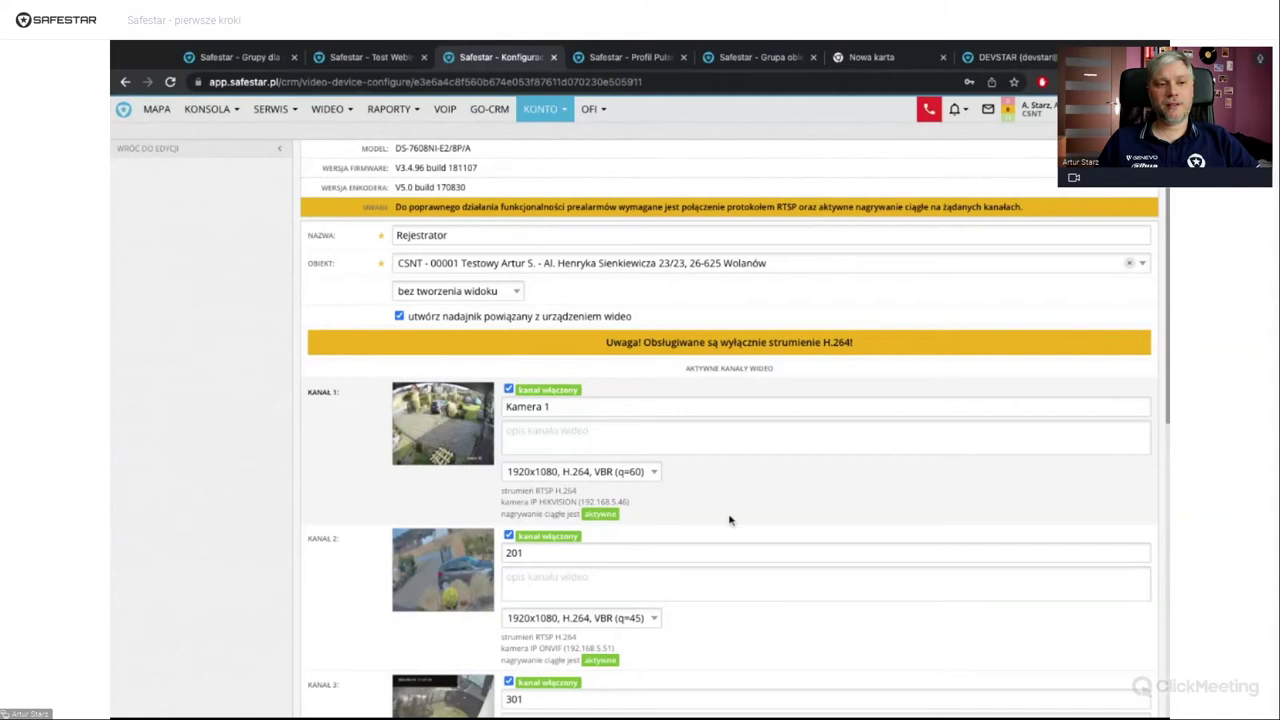
left_click(635, 507)
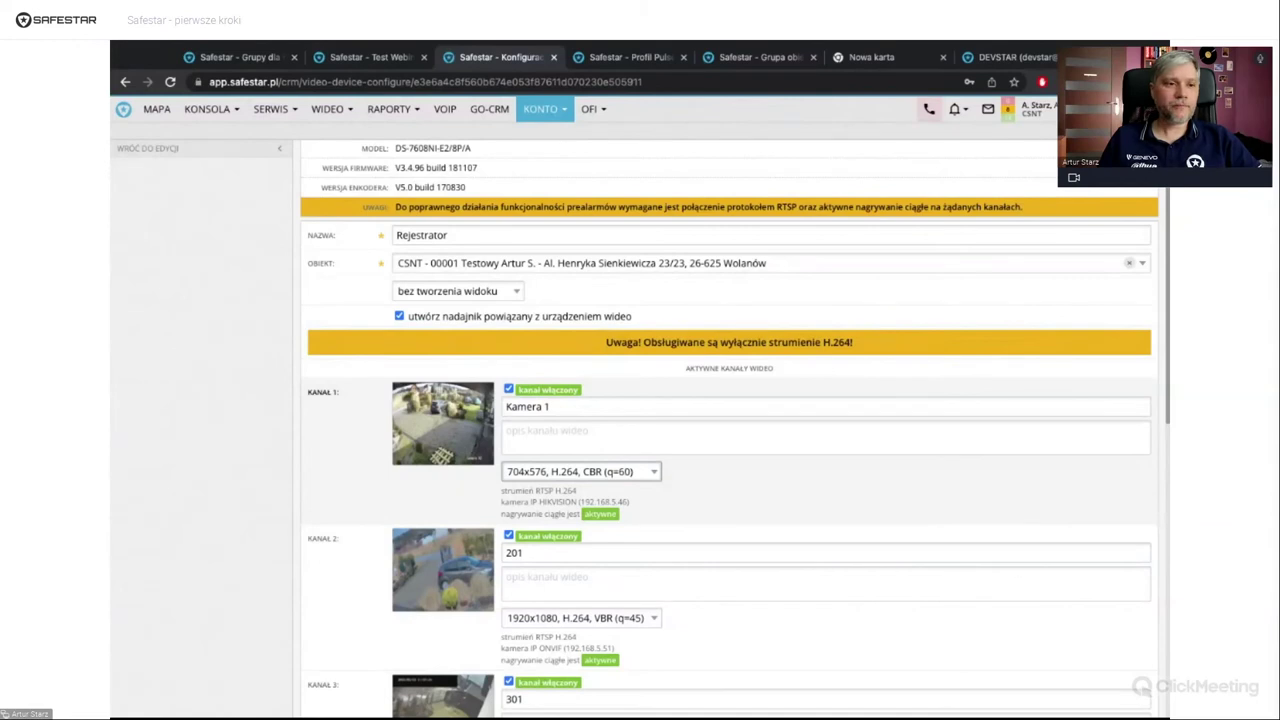
Step: Disable channel 2 (201) in the recorder's list of active video channels
scroll(729, 431, "down", 3)
scroll(729, 431, "down", 9)
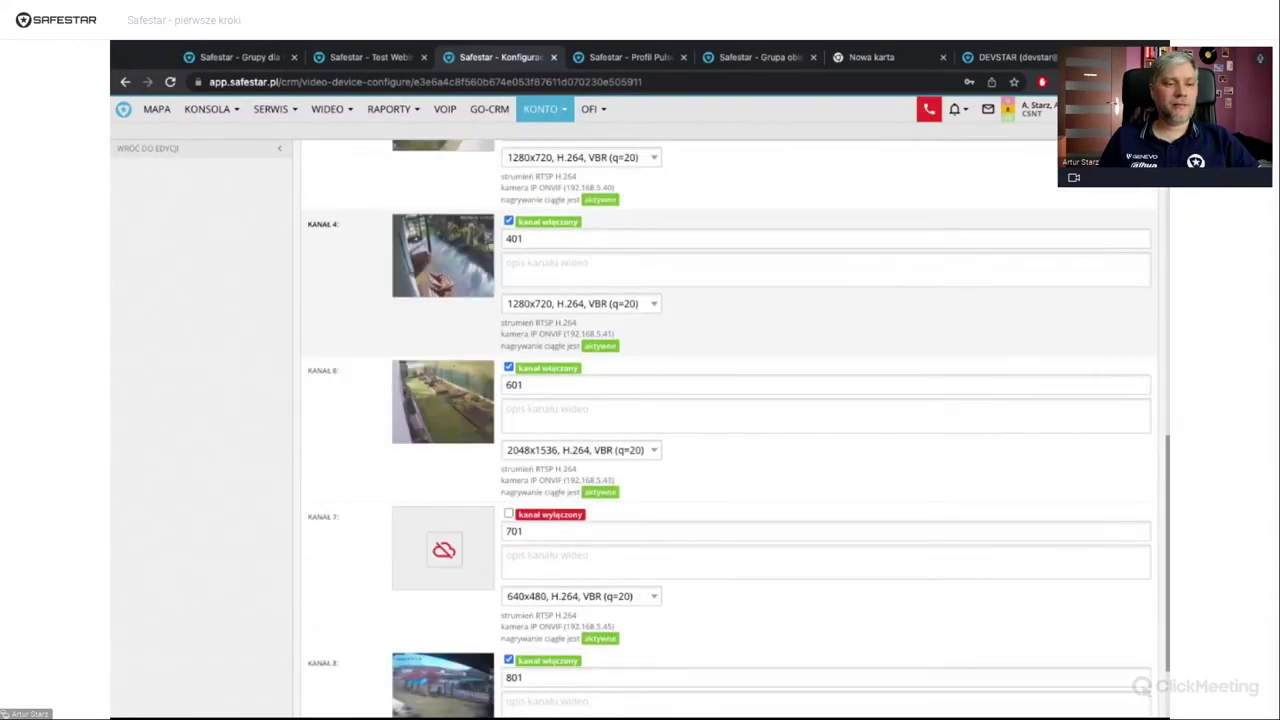
scroll(729, 431, "up", 8)
scroll(729, 431, "up", 1)
scroll(729, 431, "down", 2)
left_click(508, 320)
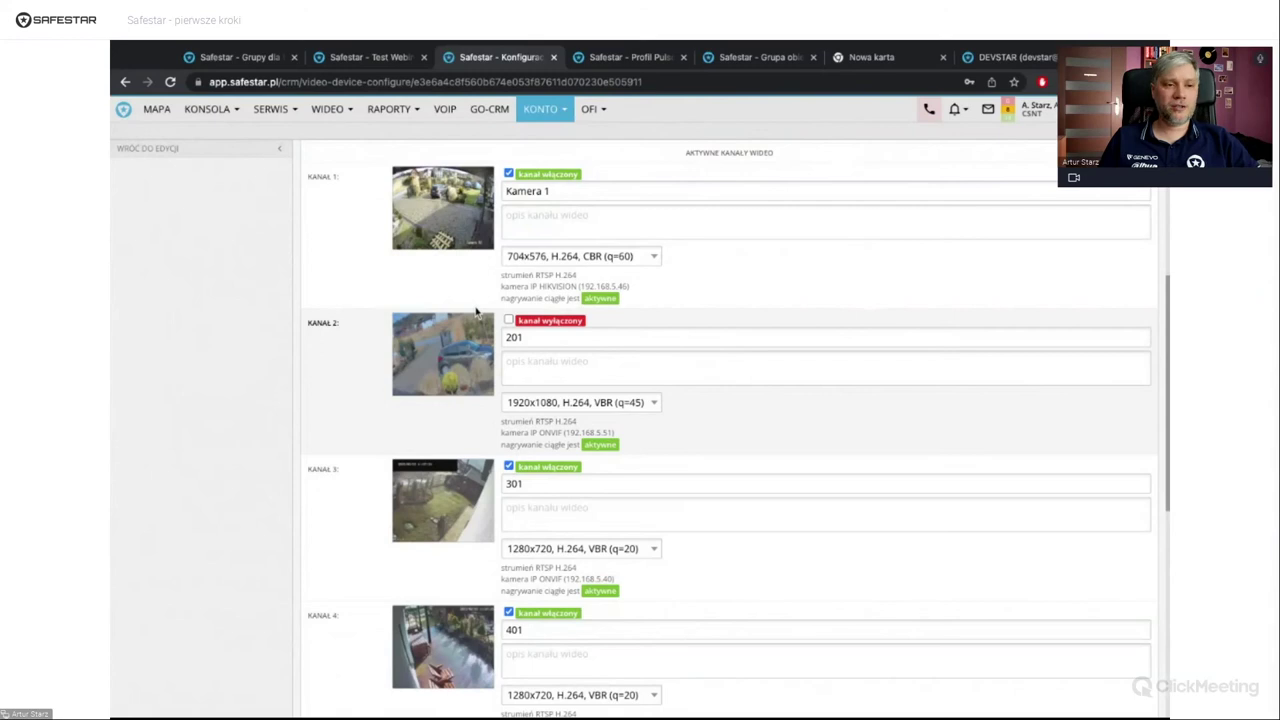
scroll(645, 442, "down", 10)
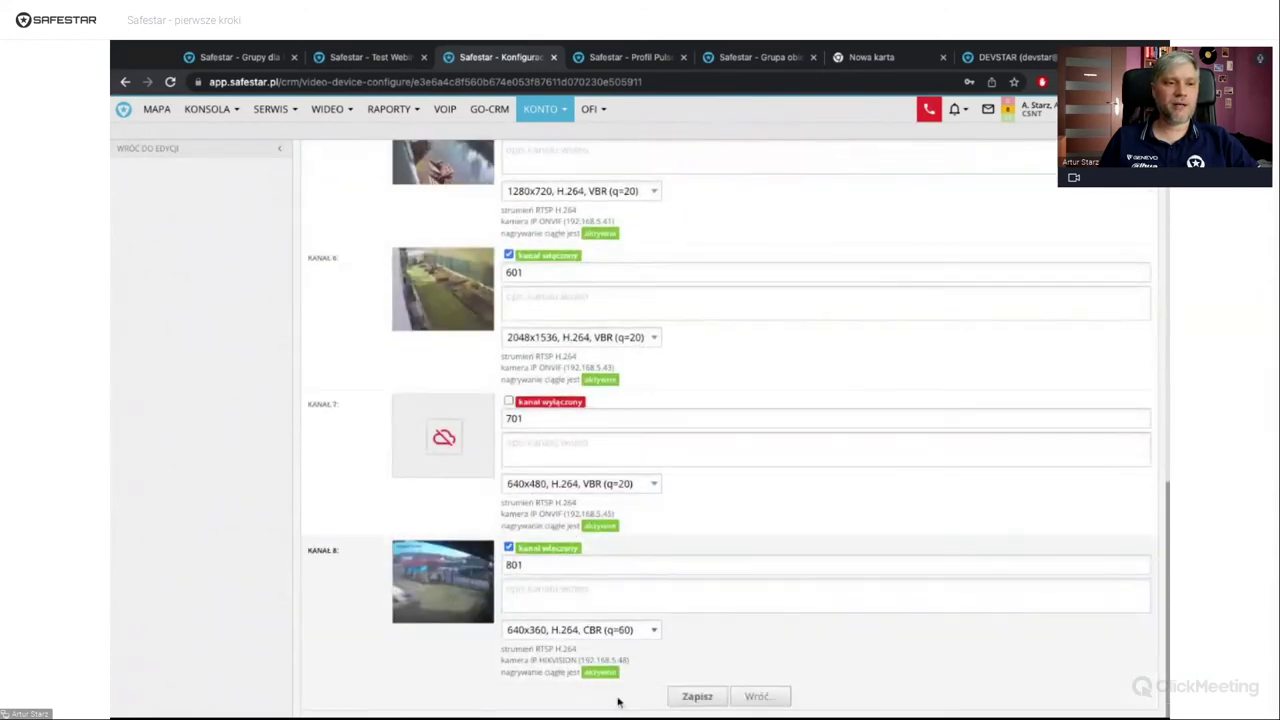
Step: Open the form for adding a new video device and compare the connection fields for ONVIF and other manufacturers (Inny)
left_click(541, 109)
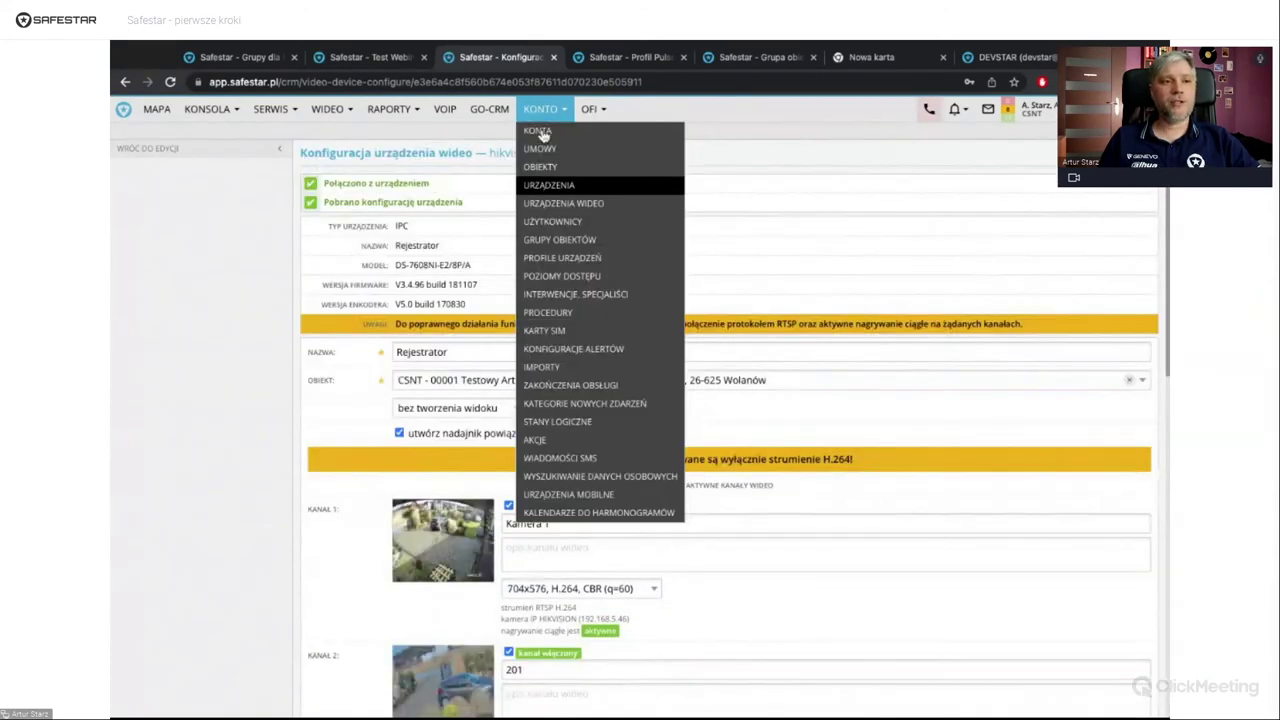
left_click(563, 203)
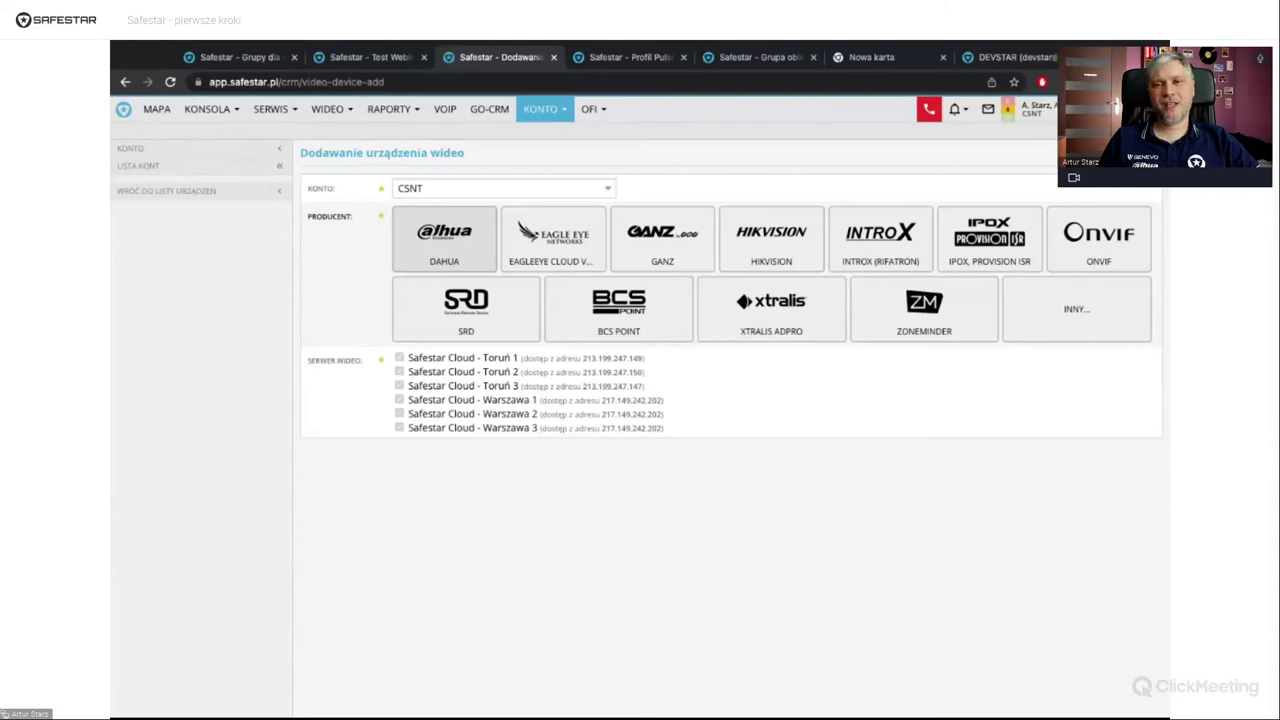
left_click(1098, 238)
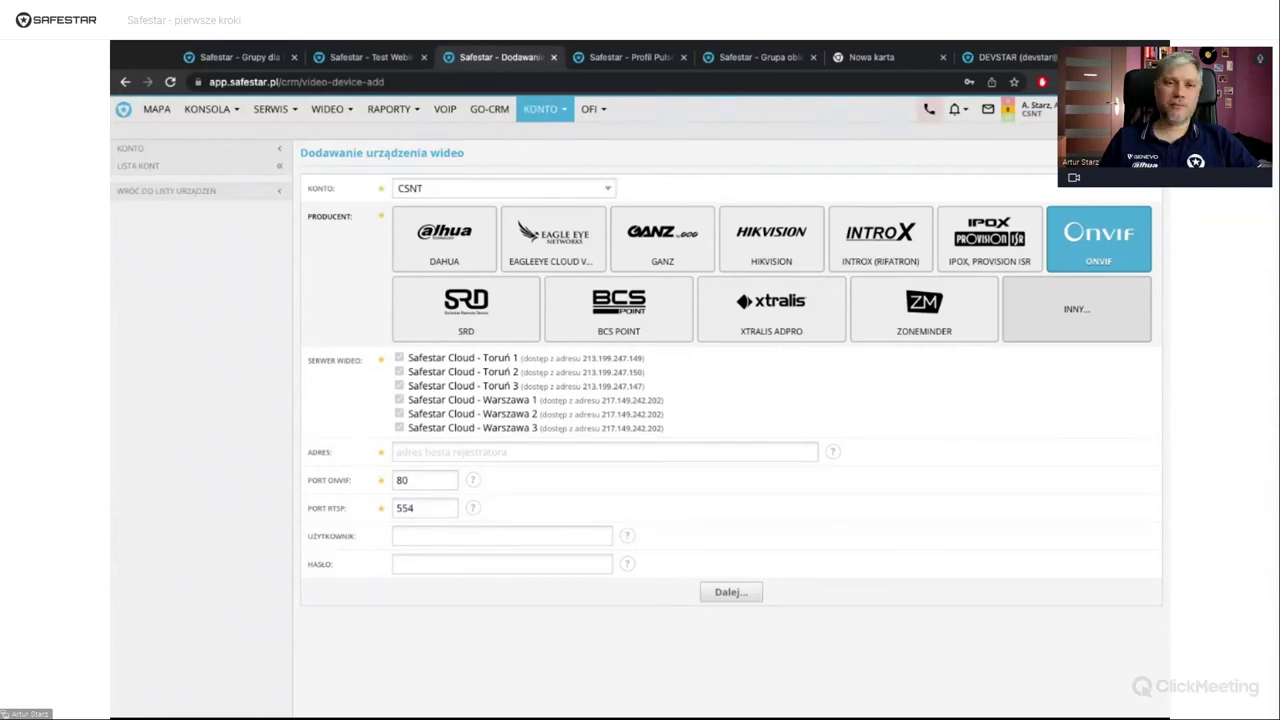
left_click(1076, 309)
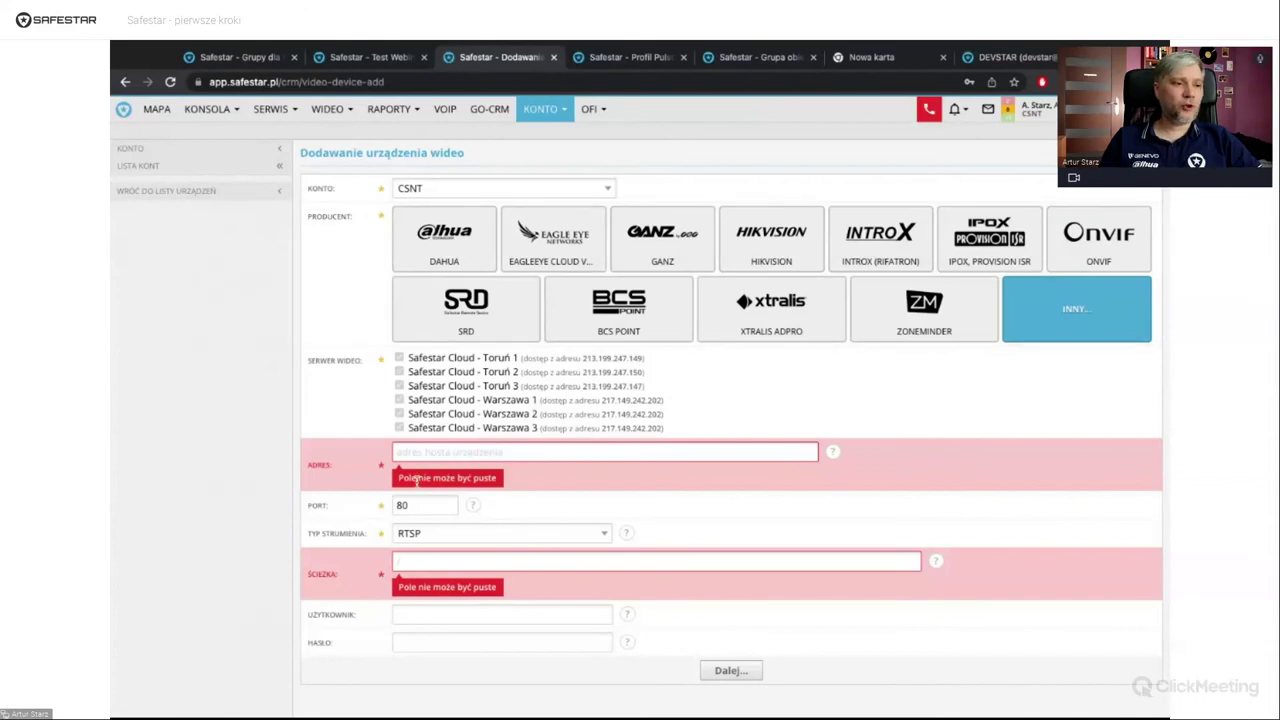
left_click(410, 561)
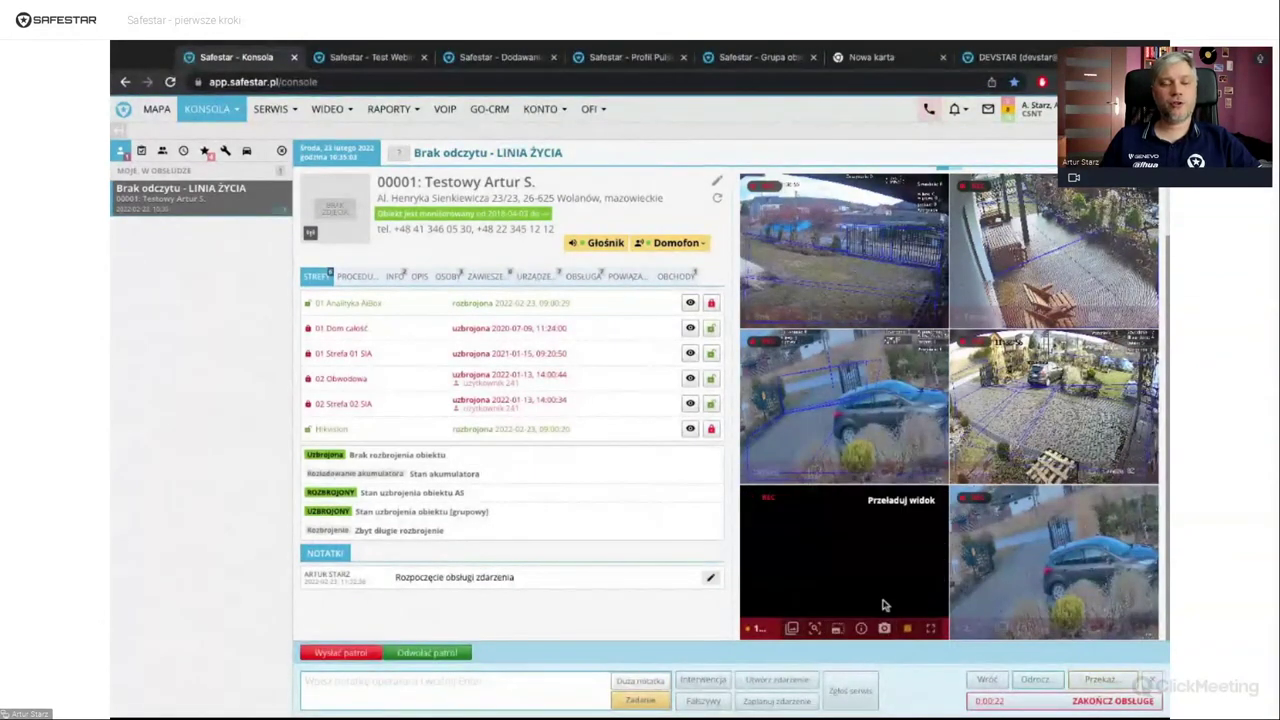
Step: Examine the live camera feeds and their stream resolution options in the open console event
mouse_move(879, 456)
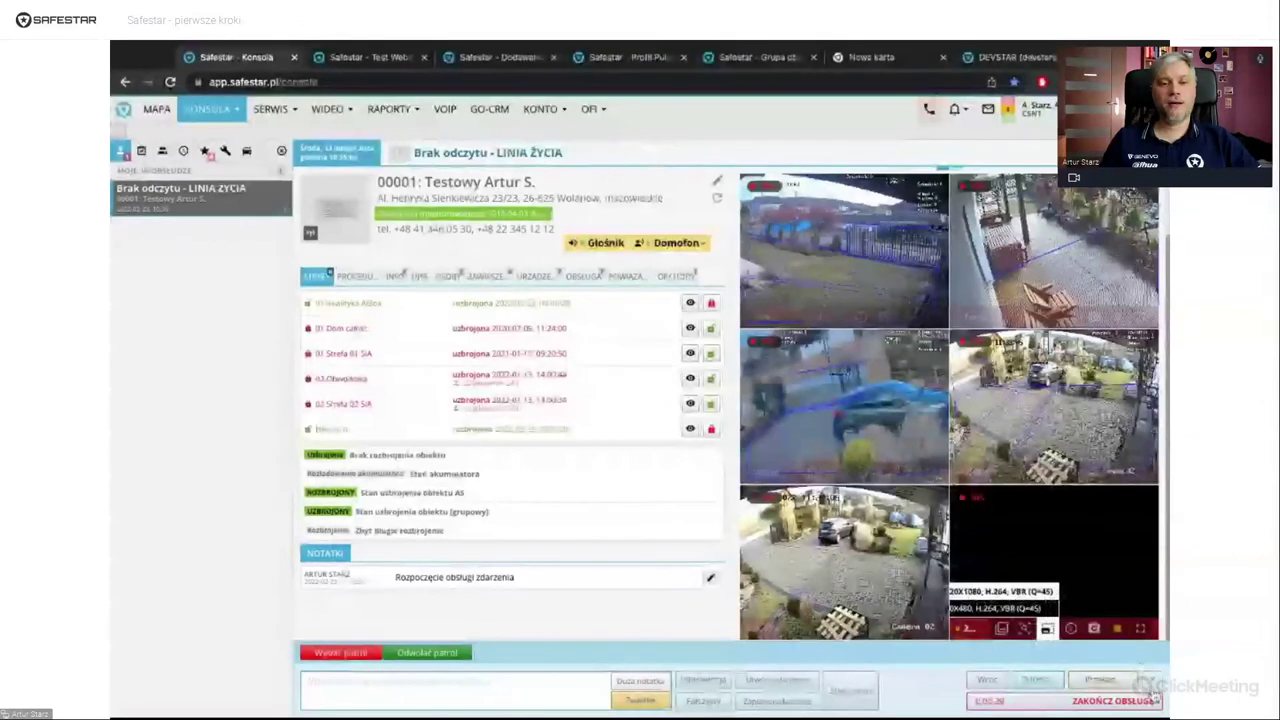
mouse_move(1153, 638)
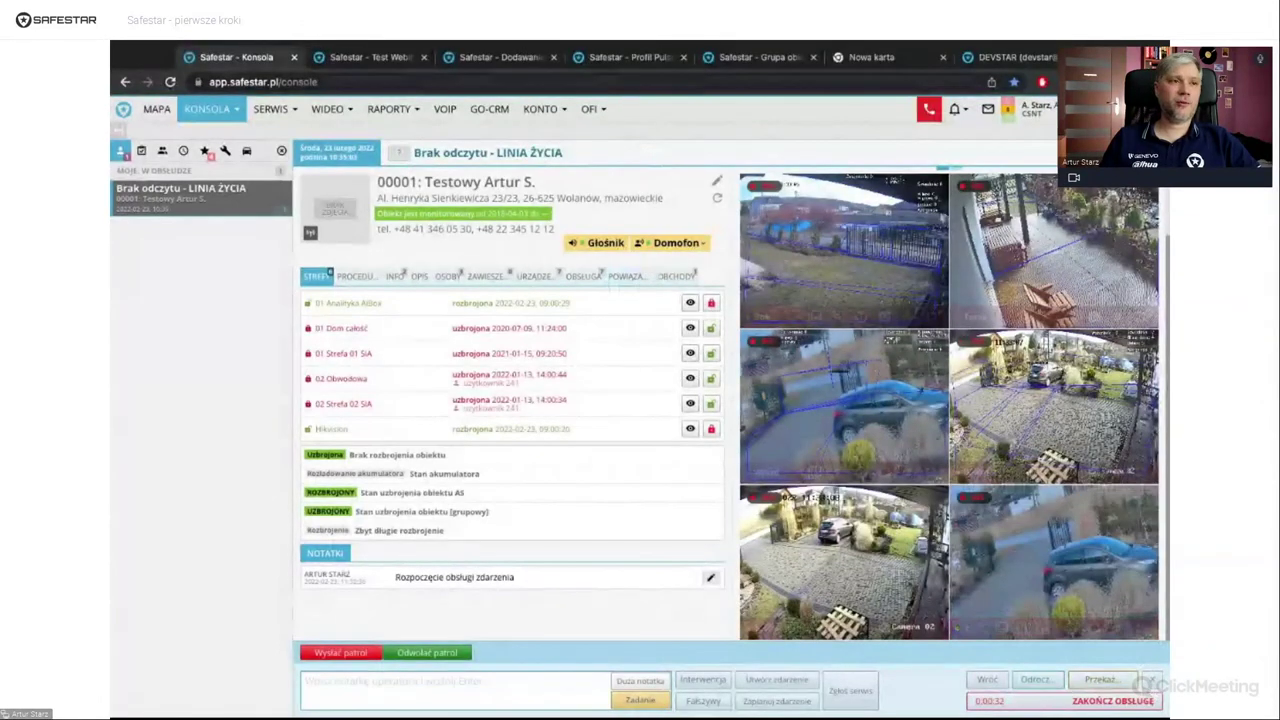